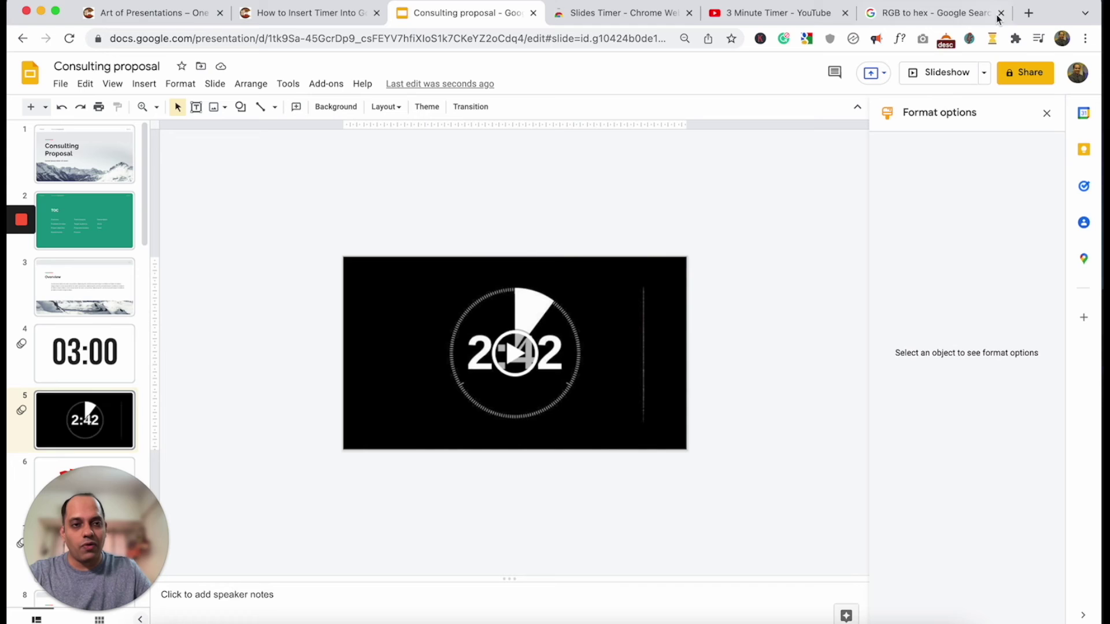
pyautogui.click(939, 72)
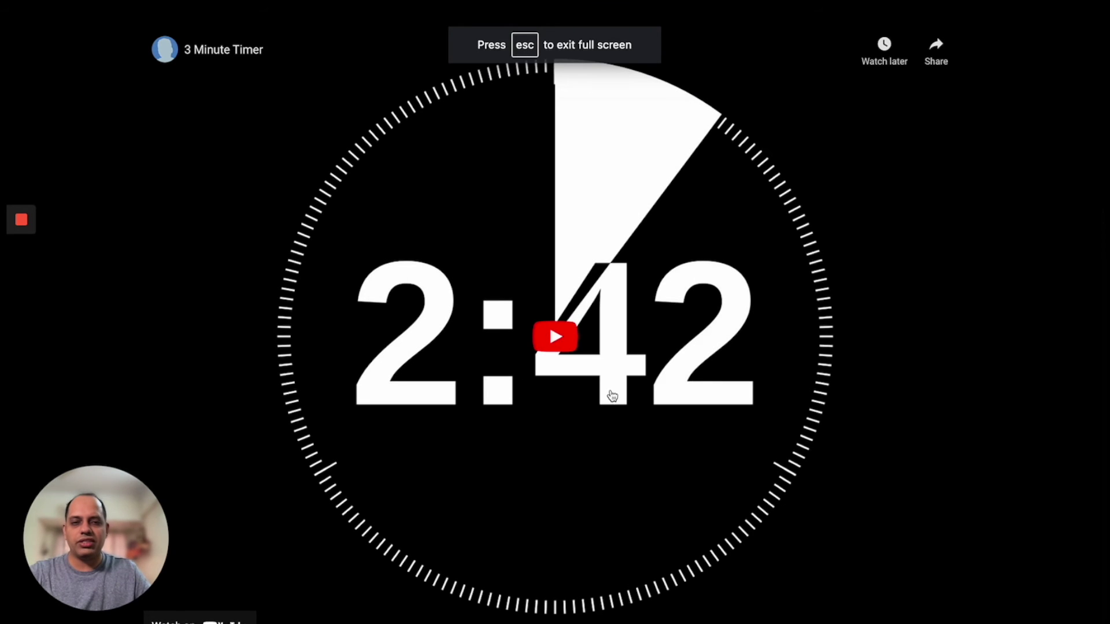
pyautogui.click(558, 337)
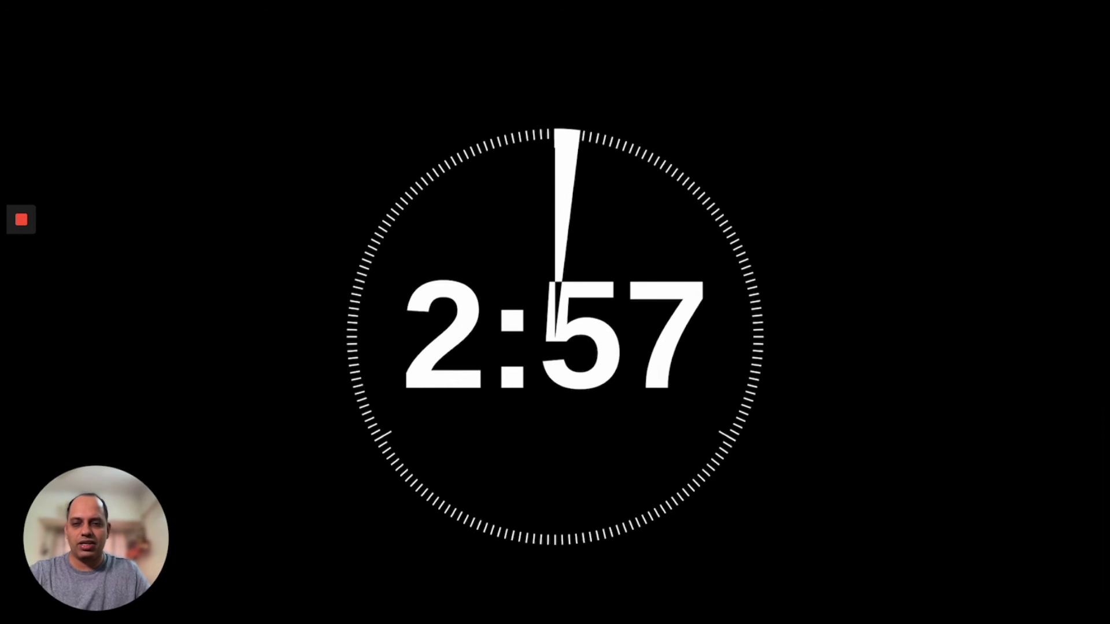
pyautogui.moveTo(30, 216)
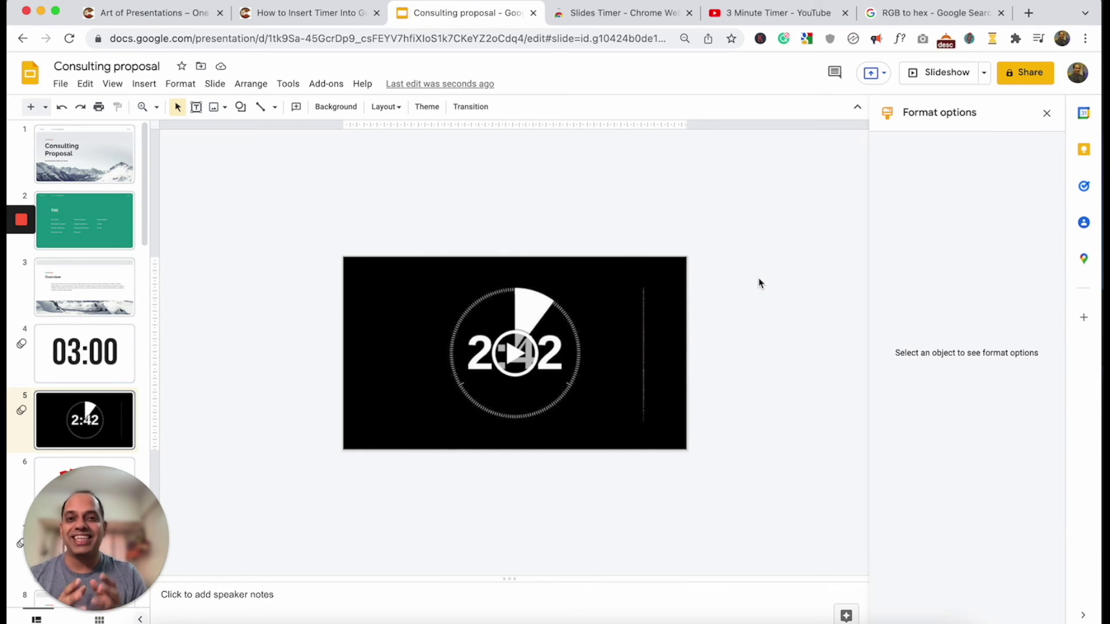
# Remove and reinstall the Slides Timer extension from its Chrome Web Store page
pyautogui.click(624, 20)
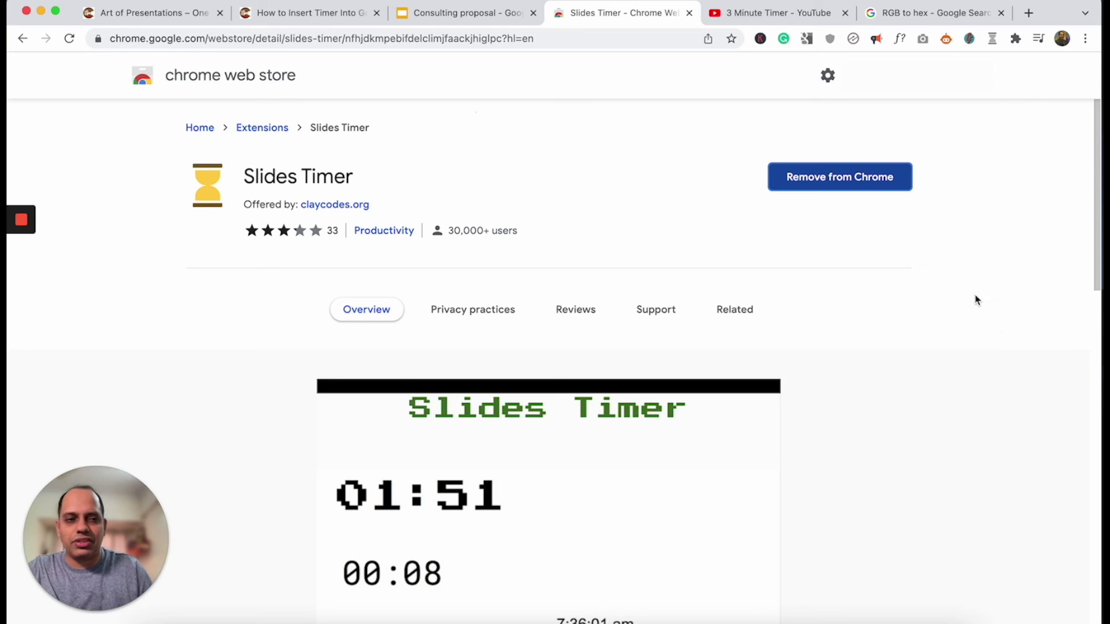
pyautogui.click(855, 178)
pyautogui.click(963, 148)
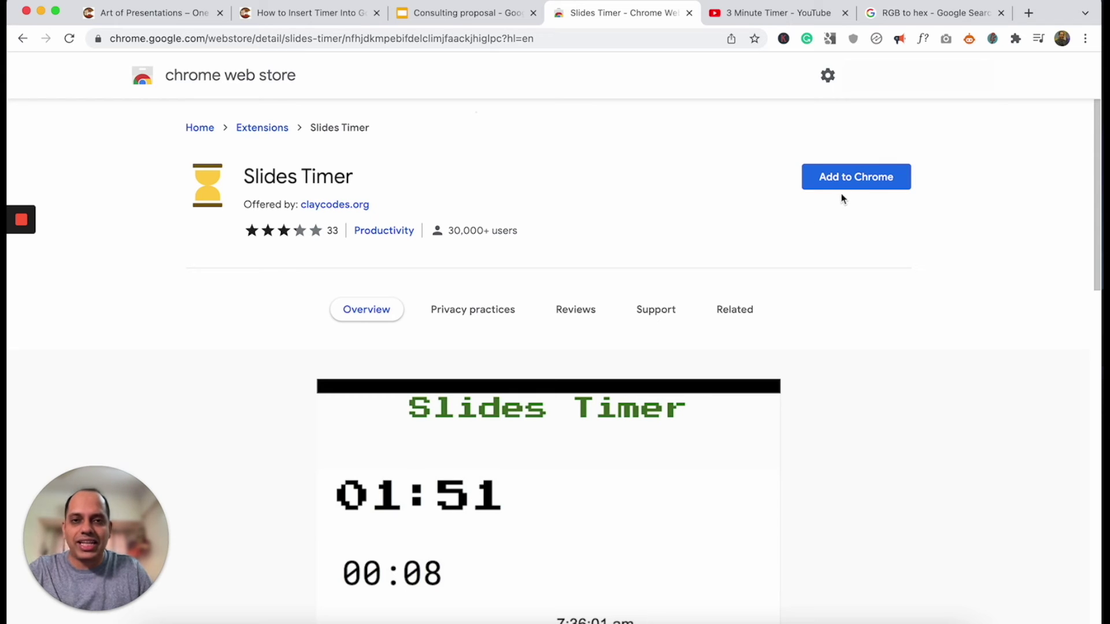
pyautogui.click(859, 183)
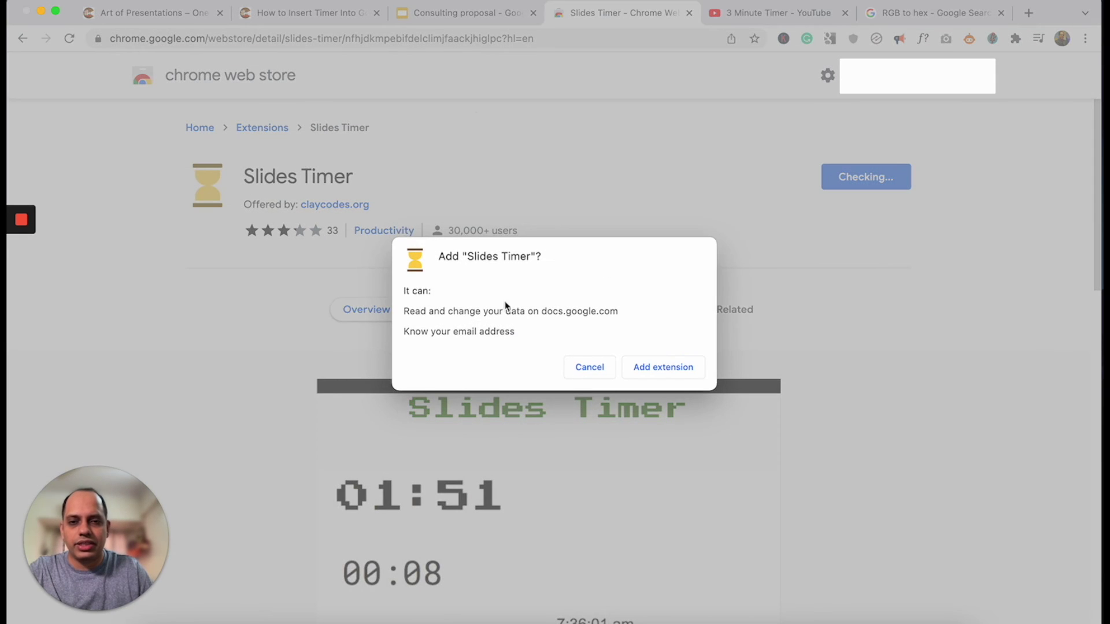
pyautogui.click(683, 370)
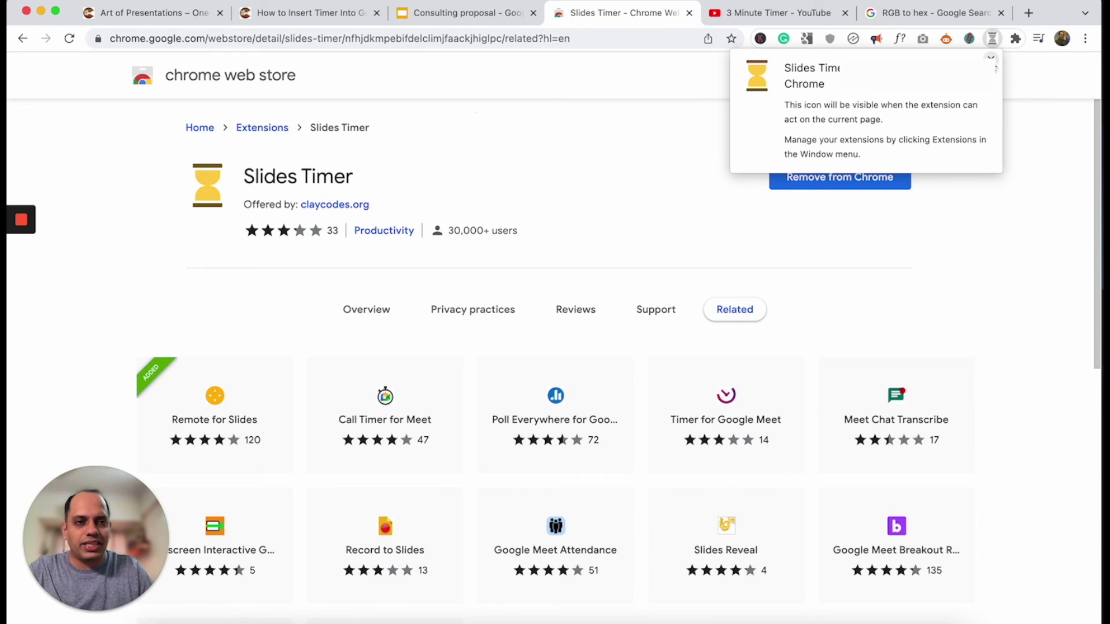
pyautogui.click(991, 59)
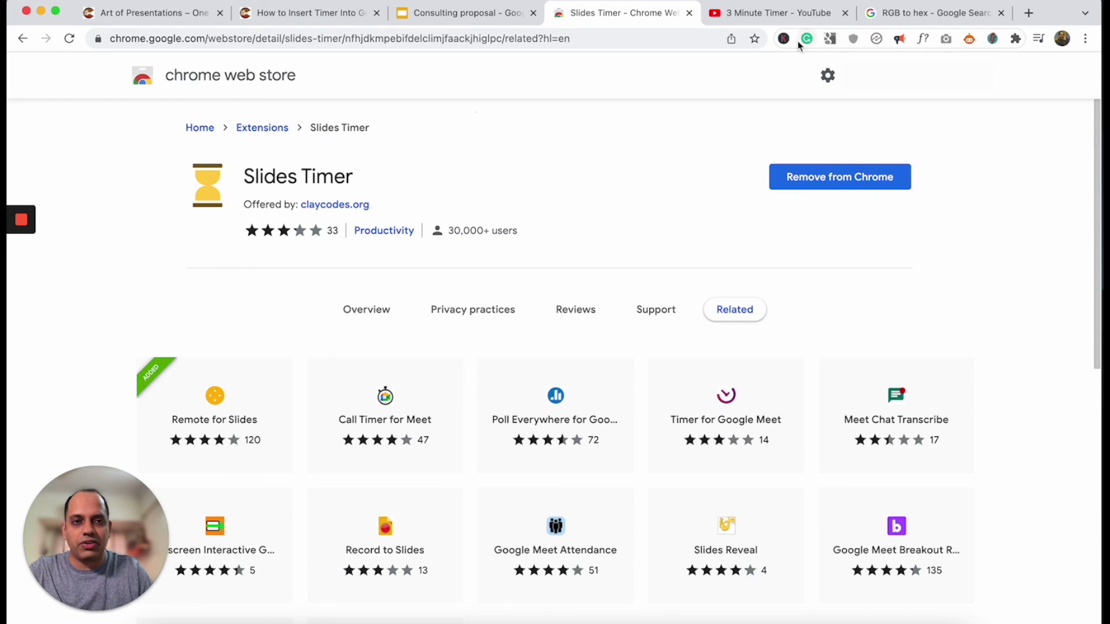
# Pin Slides Timer to the Chrome toolbar and return to the Consulting proposal deck
pyautogui.click(1015, 39)
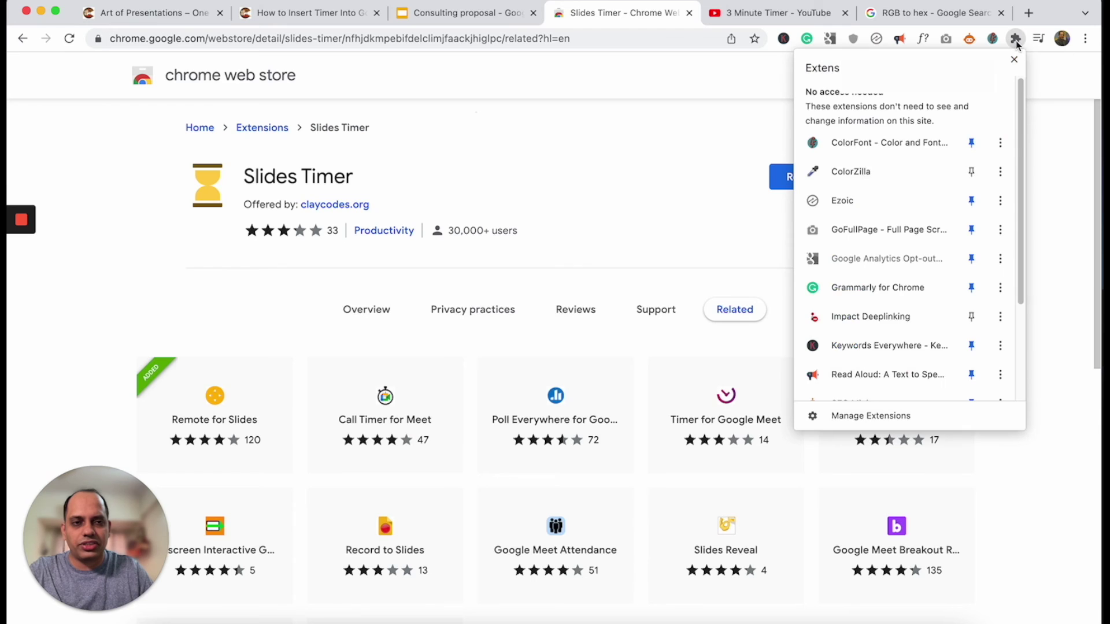
pyautogui.scroll(-5, 895, 321)
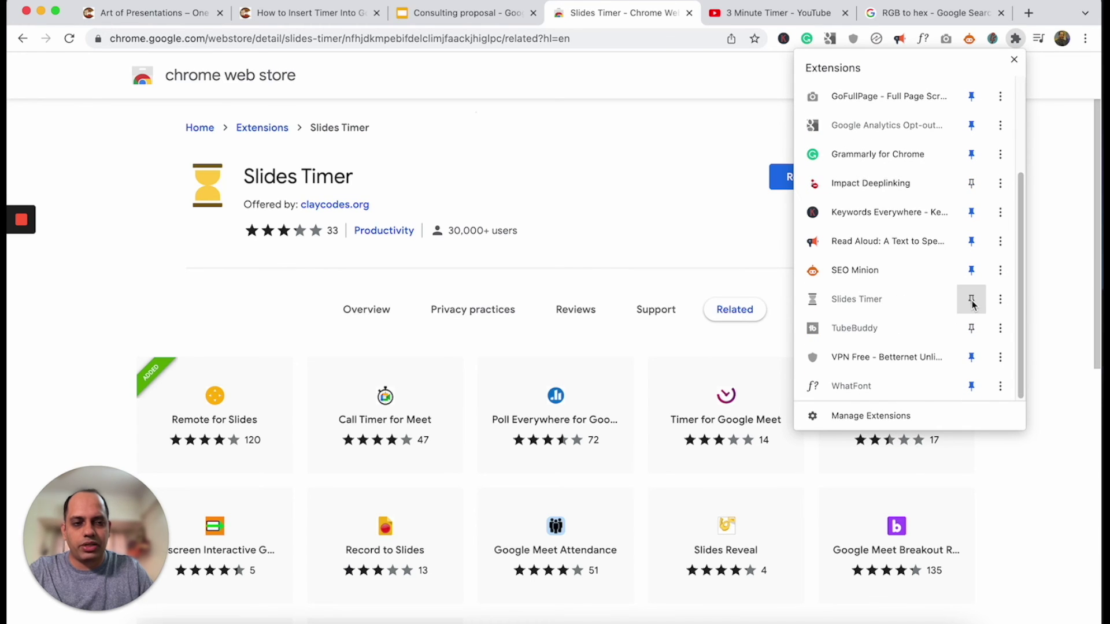
pyautogui.click(972, 300)
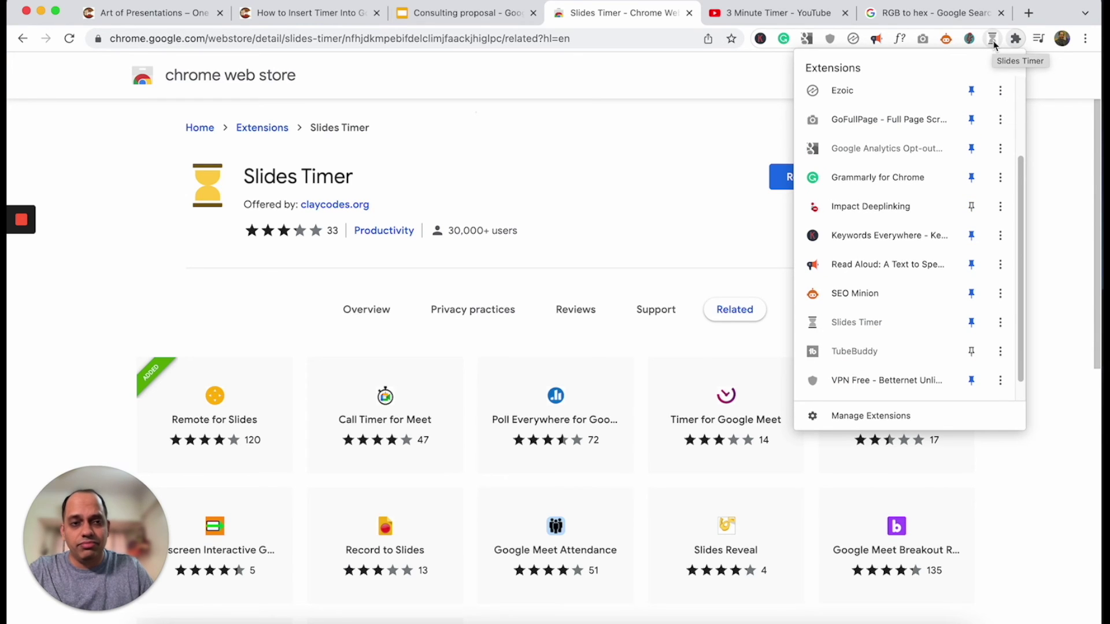
pyautogui.click(995, 45)
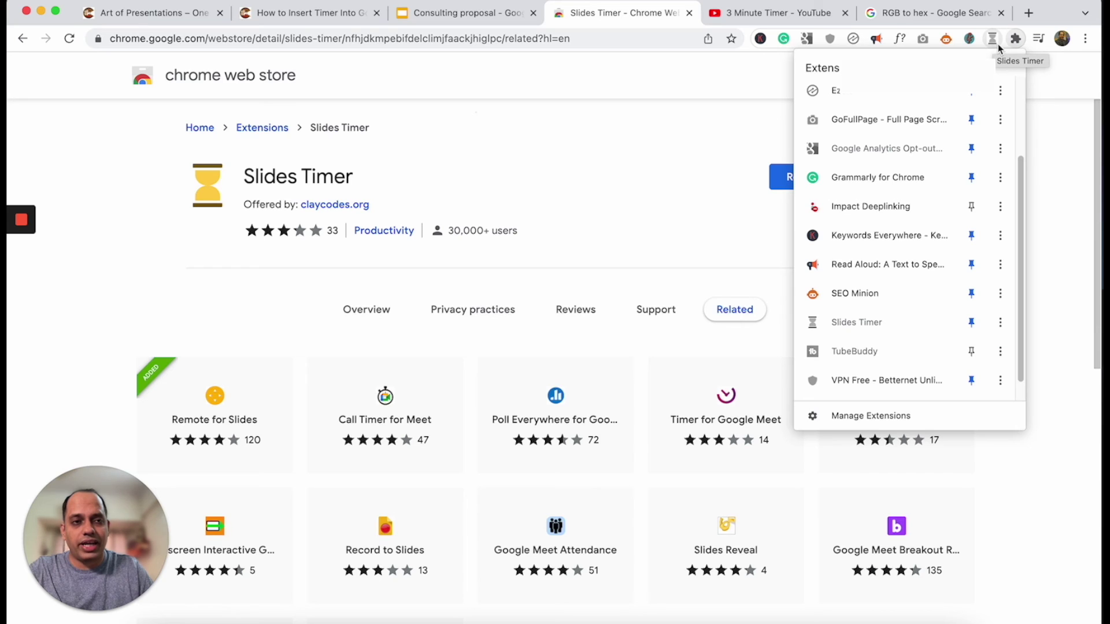
pyautogui.click(441, 14)
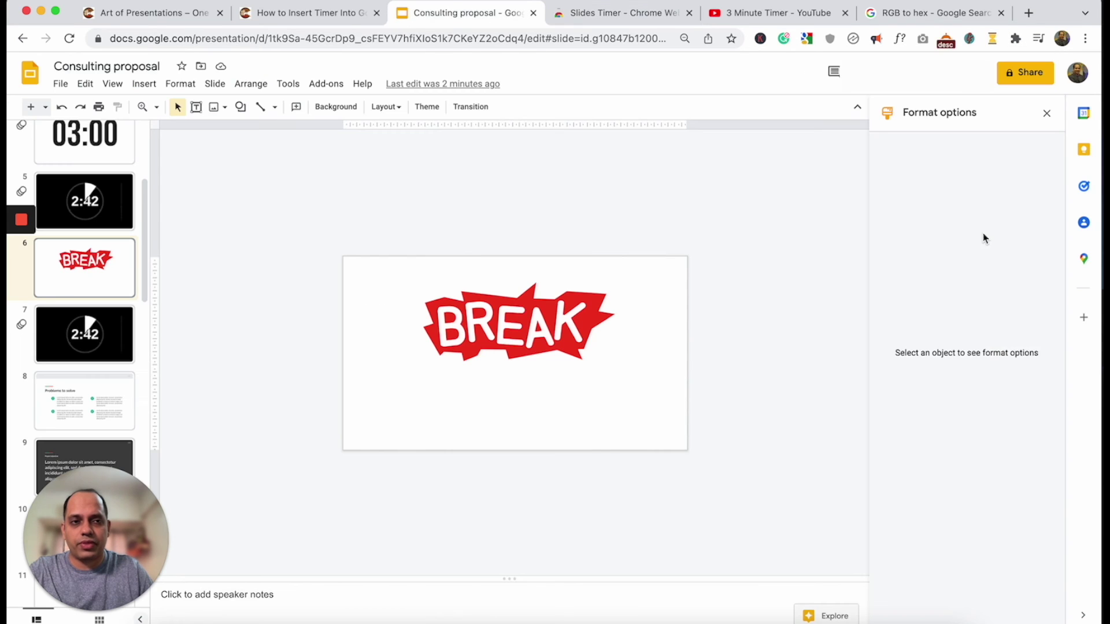
# Go back to the Consulting proposal deck and bring up the Slides Timer help
pyautogui.click(905, 14)
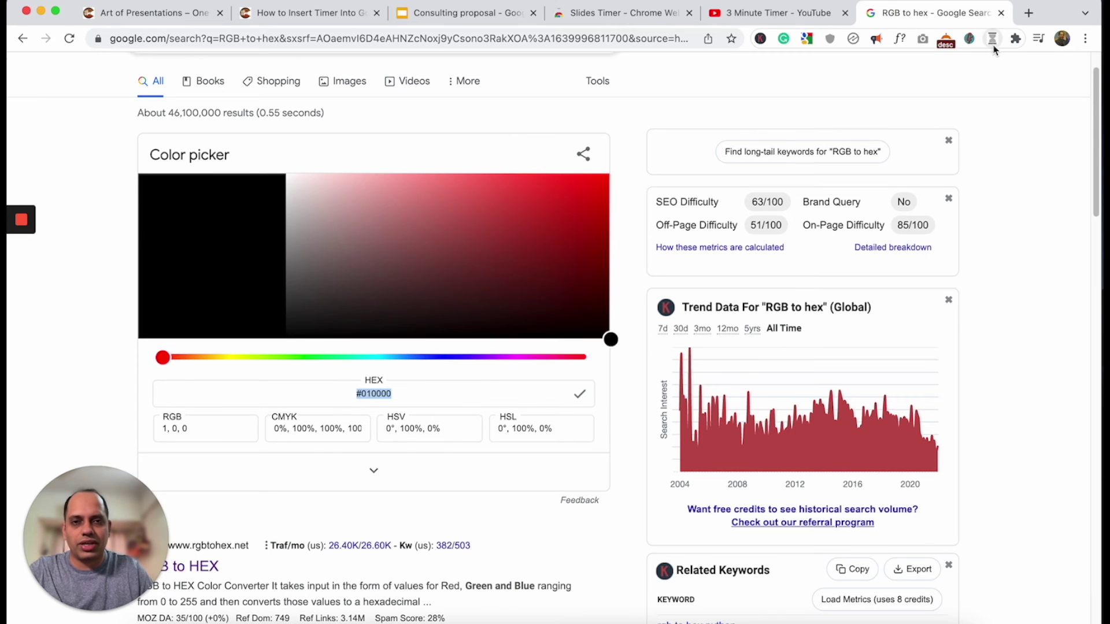
pyautogui.click(475, 14)
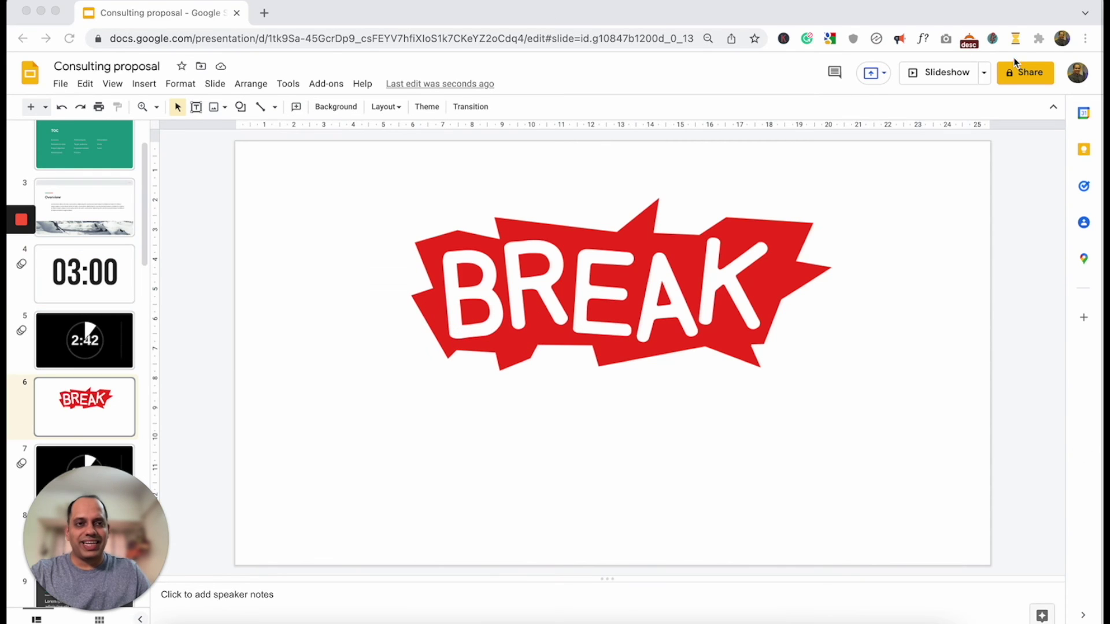
pyautogui.click(1017, 40)
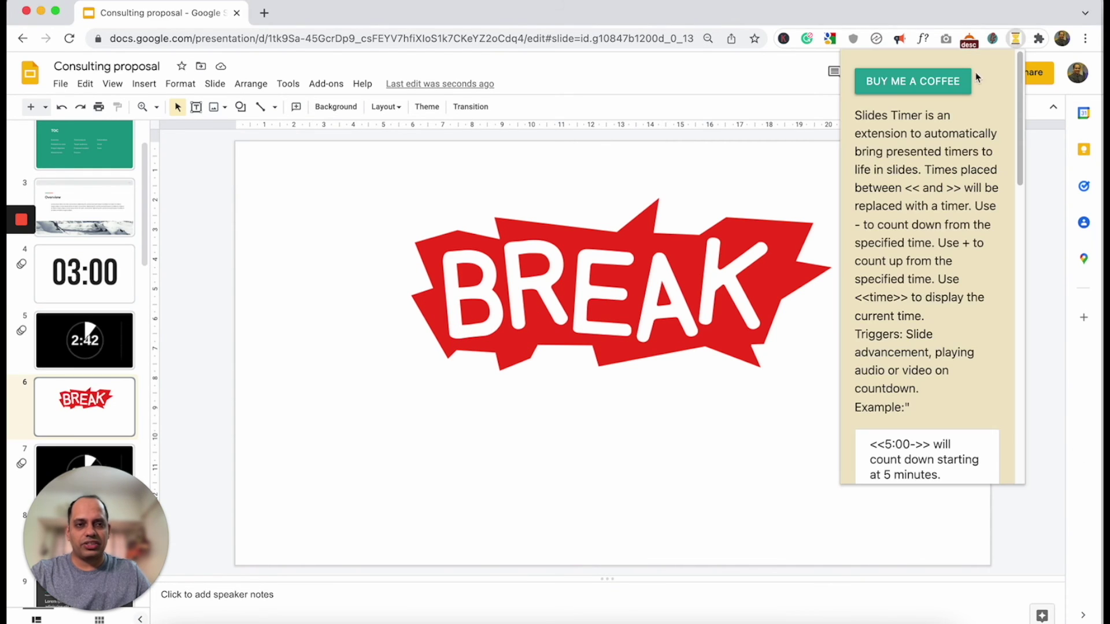
# Scroll the help to its examples and select the <<5:00->> countdown tag
pyautogui.scroll(-1, 941, 319)
pyautogui.scroll(-2, 940, 319)
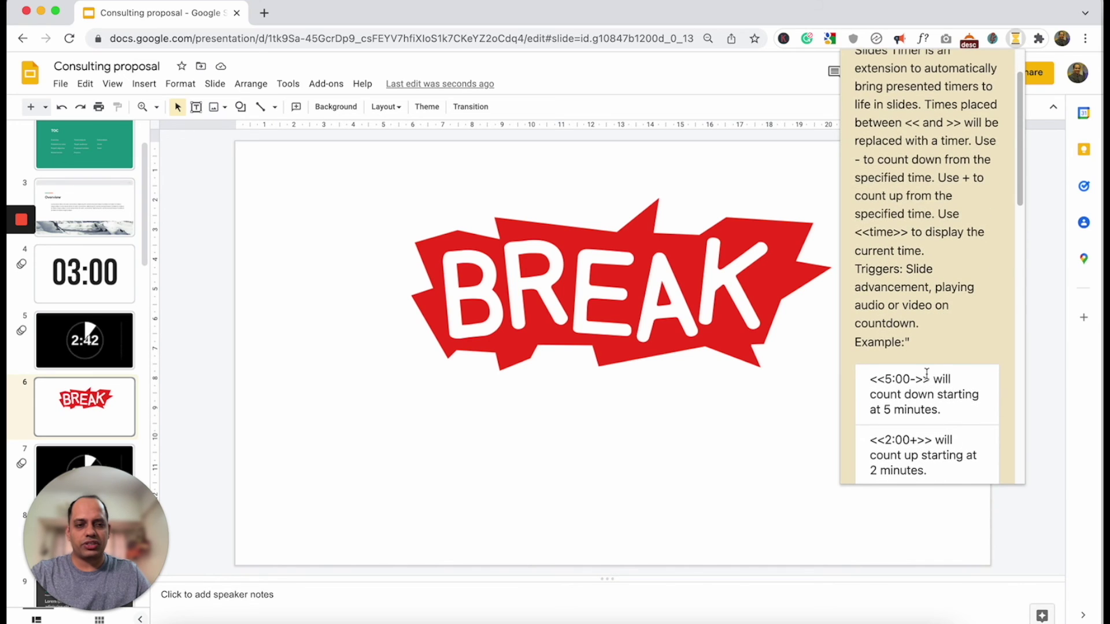
pyautogui.scroll(-3, 930, 396)
pyautogui.scroll(-2, 929, 397)
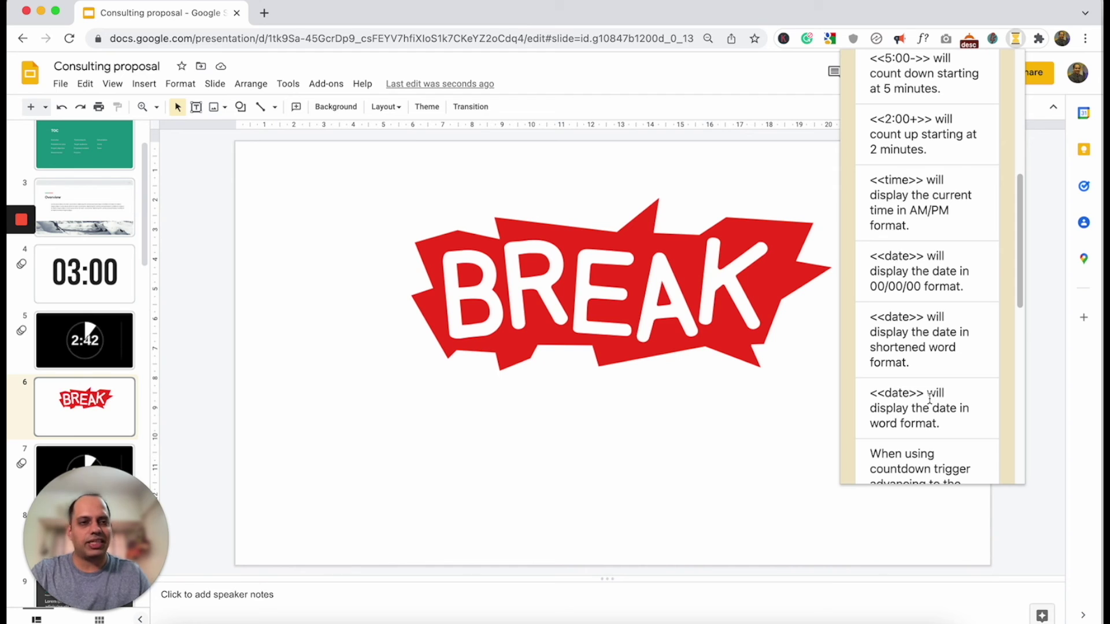
pyautogui.scroll(1, 968, 203)
pyautogui.scroll(1, 968, 204)
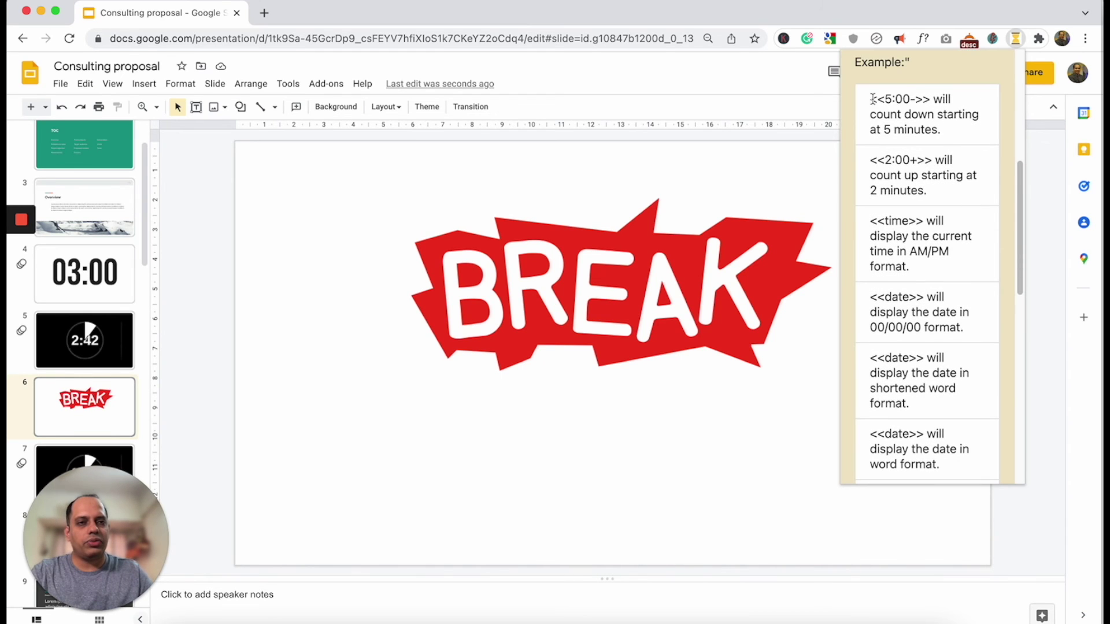
pyautogui.moveTo(871, 97); pyautogui.dragTo(929, 99)
pyautogui.hotkey('ctrl', 'c')
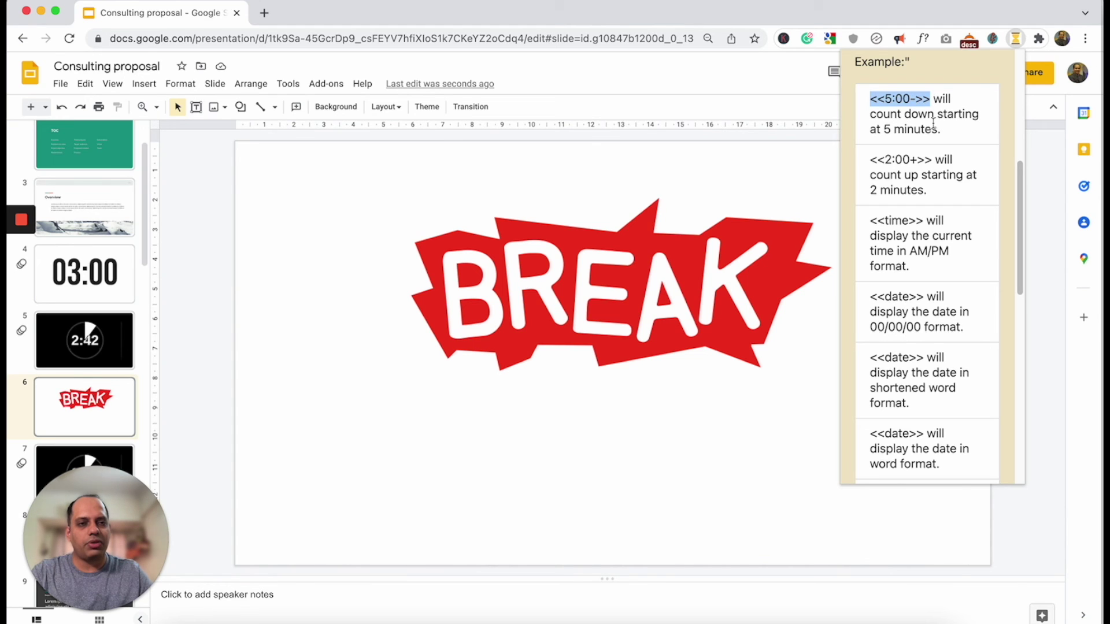
# Add a text box below the BREAK graphic containing the pasted <<5:00->> tag
pyautogui.click(601, 458)
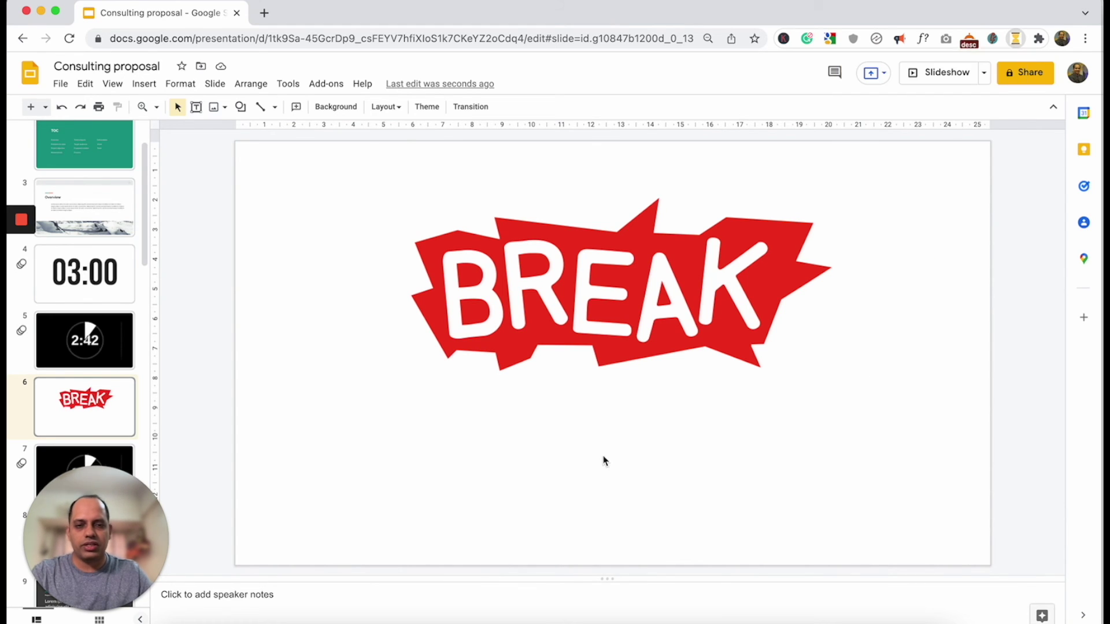
pyautogui.click(196, 107)
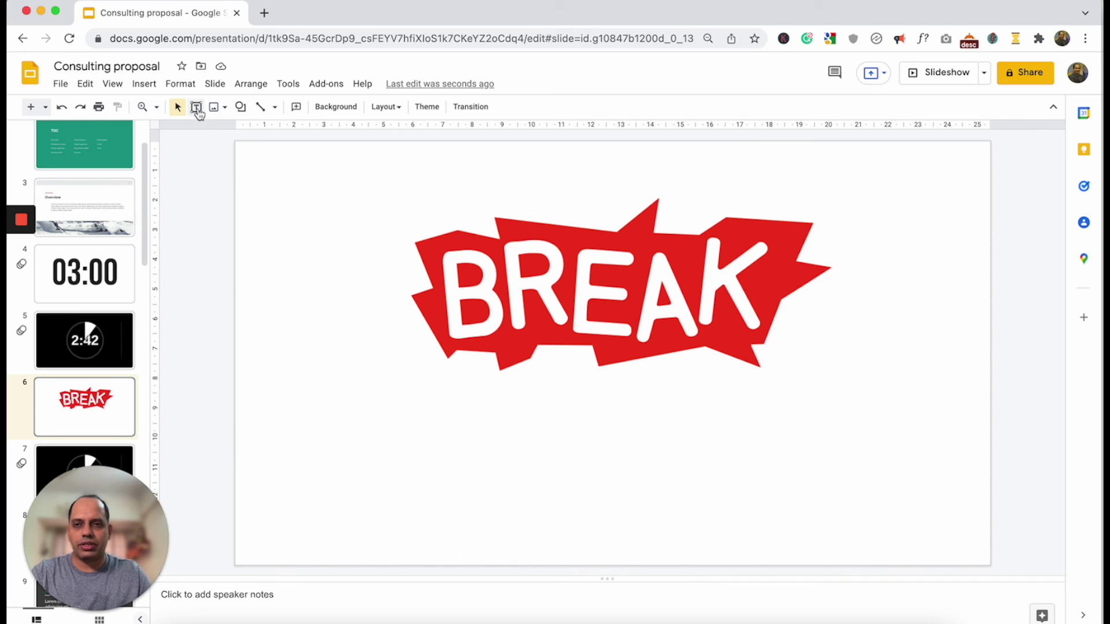
pyautogui.moveTo(386, 411); pyautogui.dragTo(810, 501)
pyautogui.hotkey('ctrl', 'v')
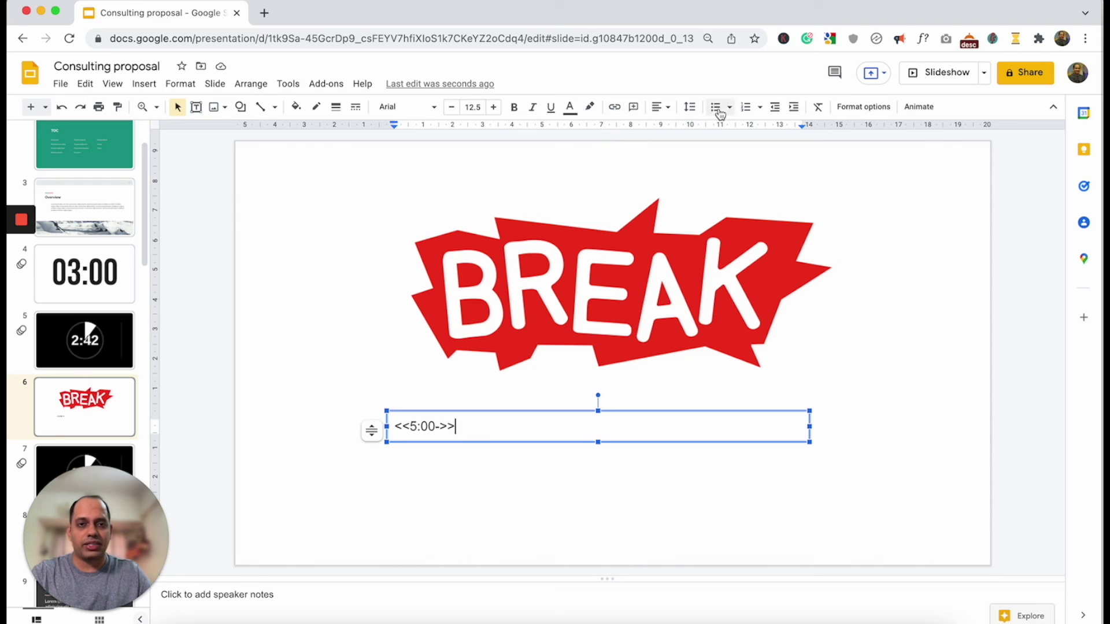
# Center the timer text and test the 5-minute countdown in a slideshow
pyautogui.click(668, 112)
pyautogui.click(672, 130)
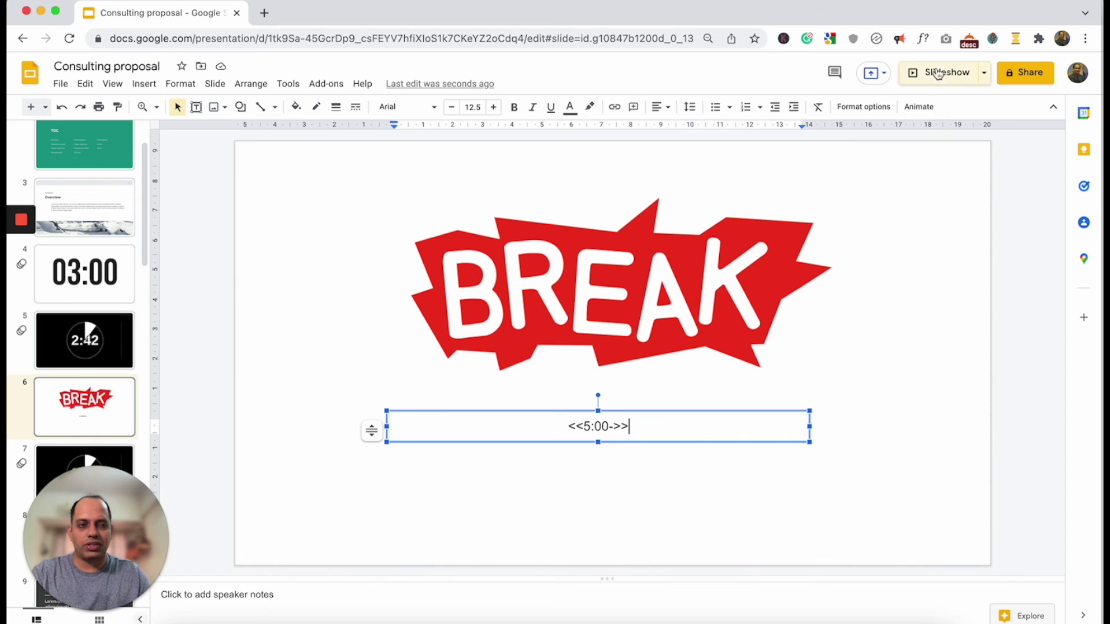
pyautogui.press('super+Return')
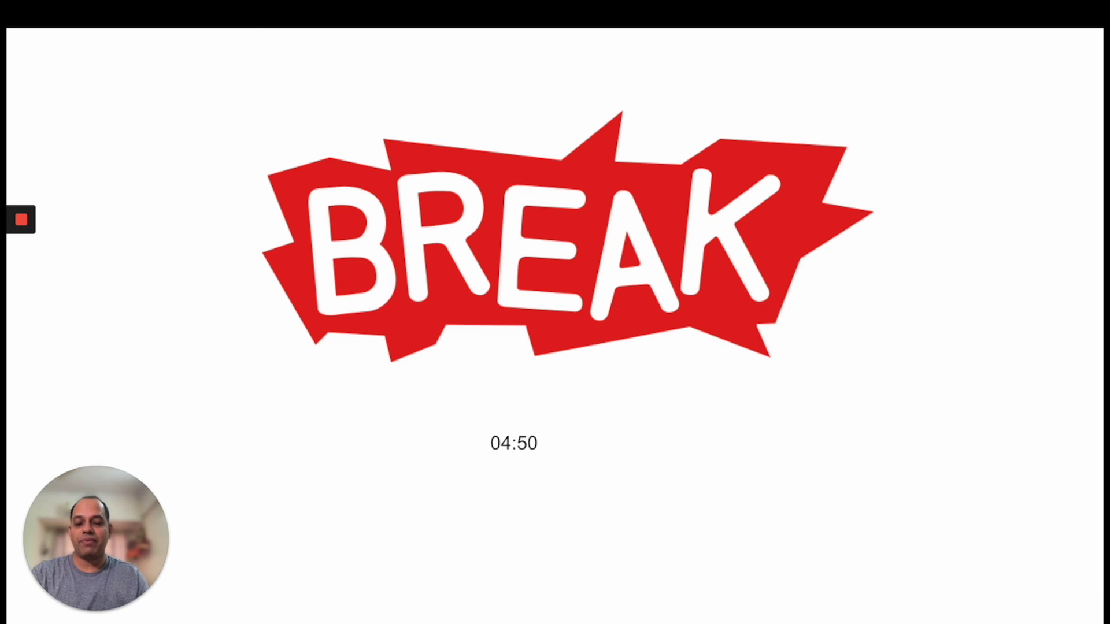
pyautogui.press('Escape')
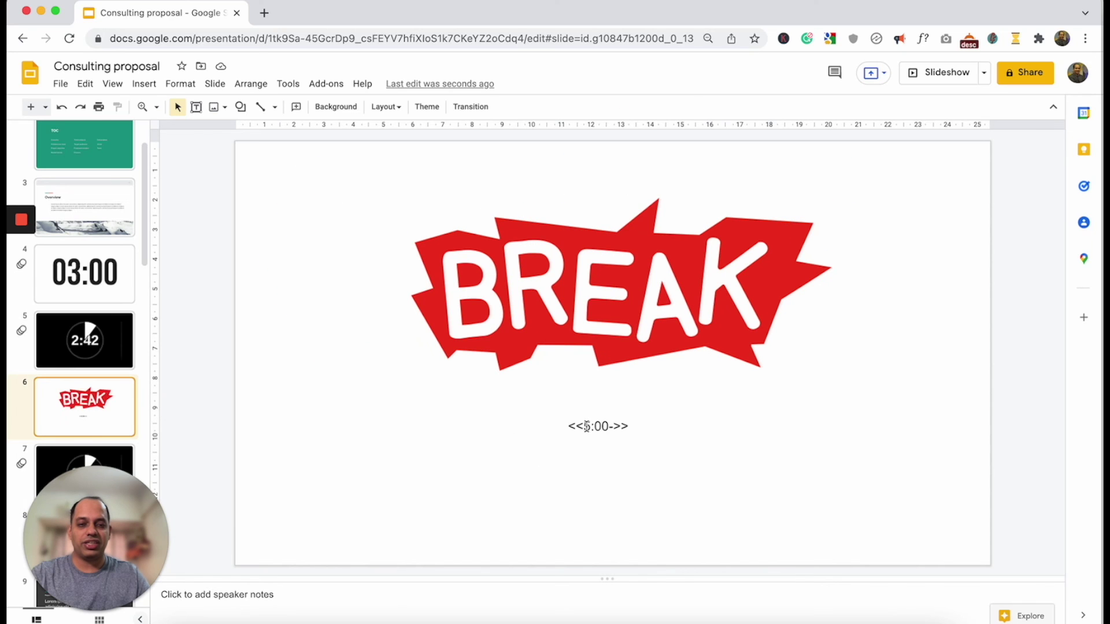
# Make the timer text bold at size 60 and test the 3:00 countdown in the slideshow
pyautogui.click(586, 426)
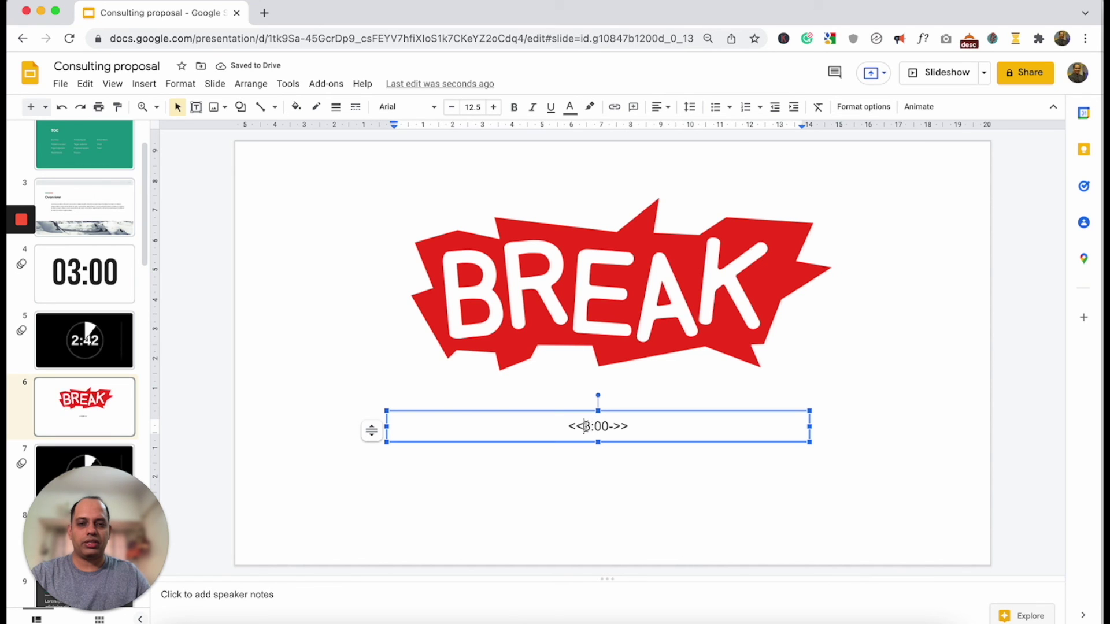
pyautogui.moveTo(567, 426); pyautogui.dragTo(666, 438)
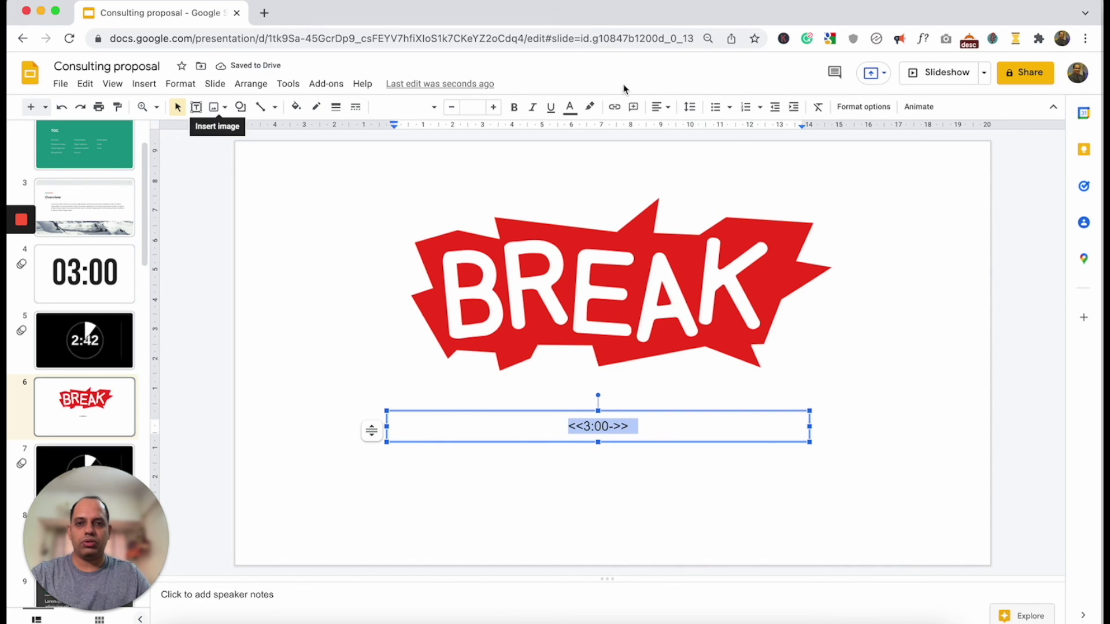
pyautogui.click(514, 106)
pyautogui.click(472, 108)
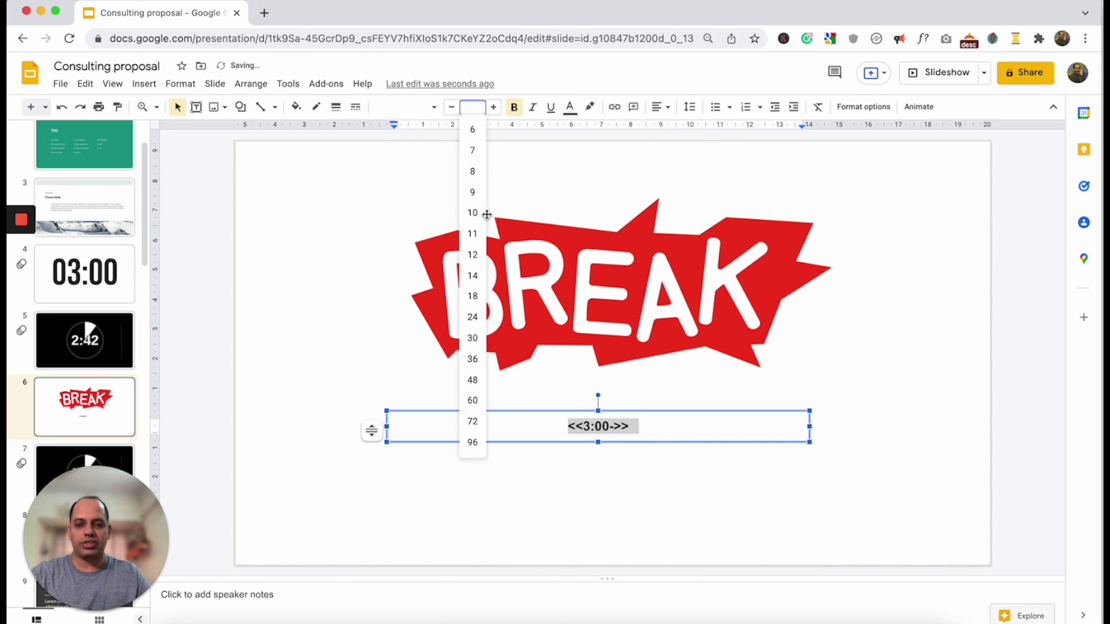
pyautogui.click(472, 362)
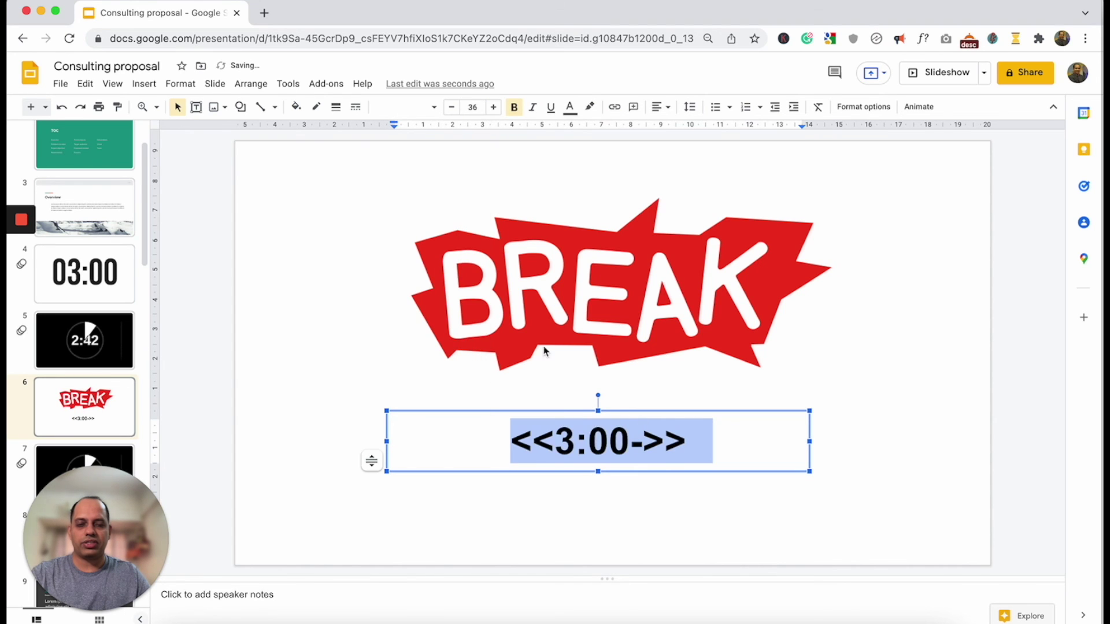
pyautogui.click(473, 108)
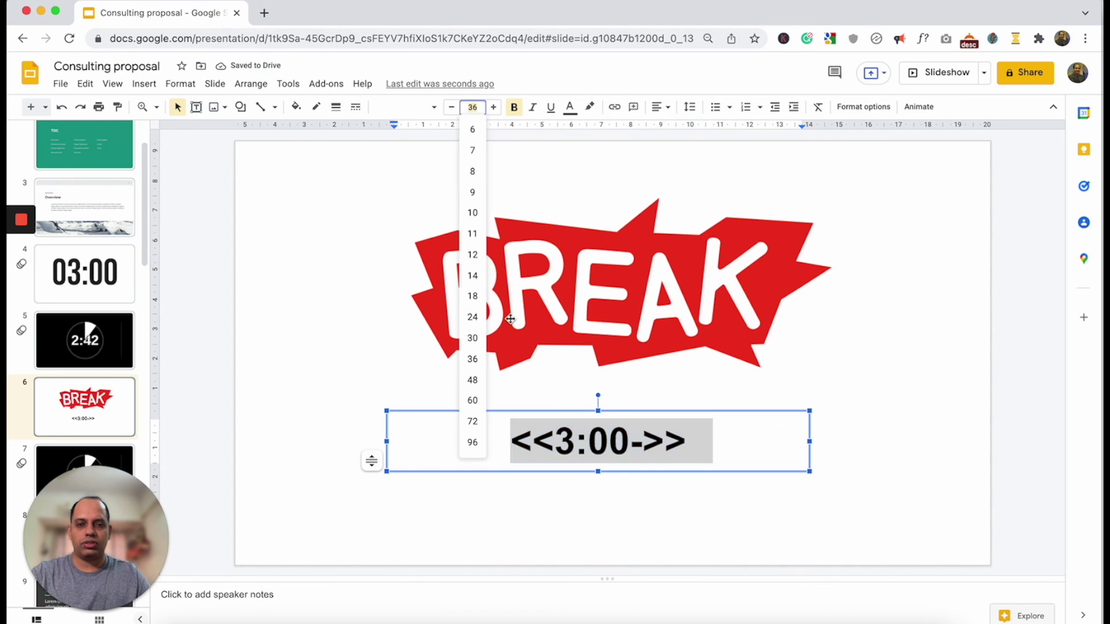
pyautogui.click(473, 403)
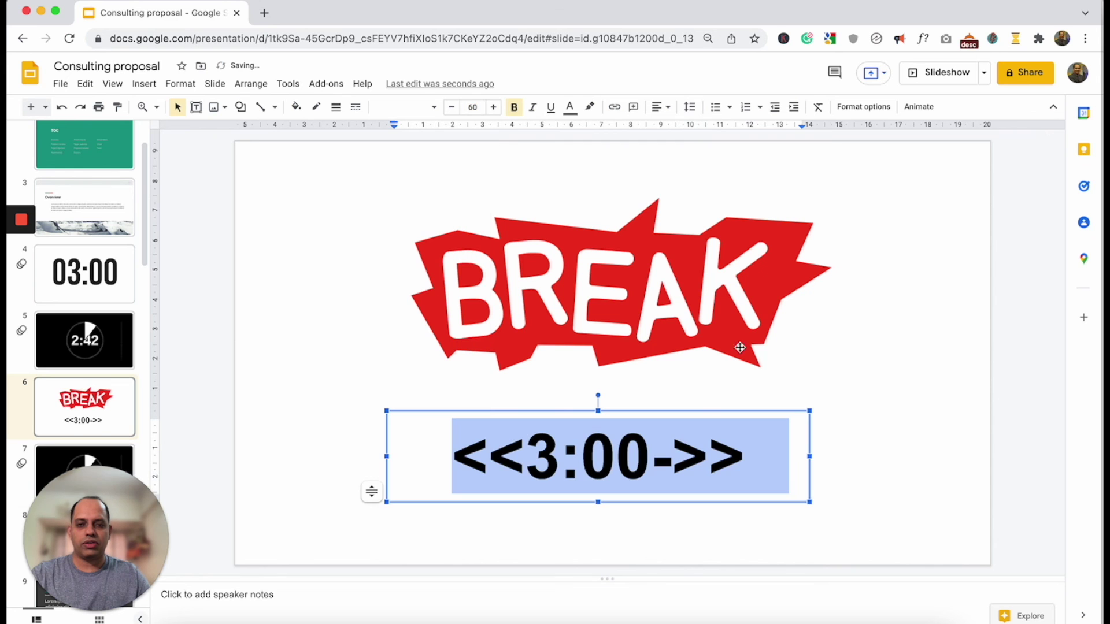
pyautogui.click(945, 78)
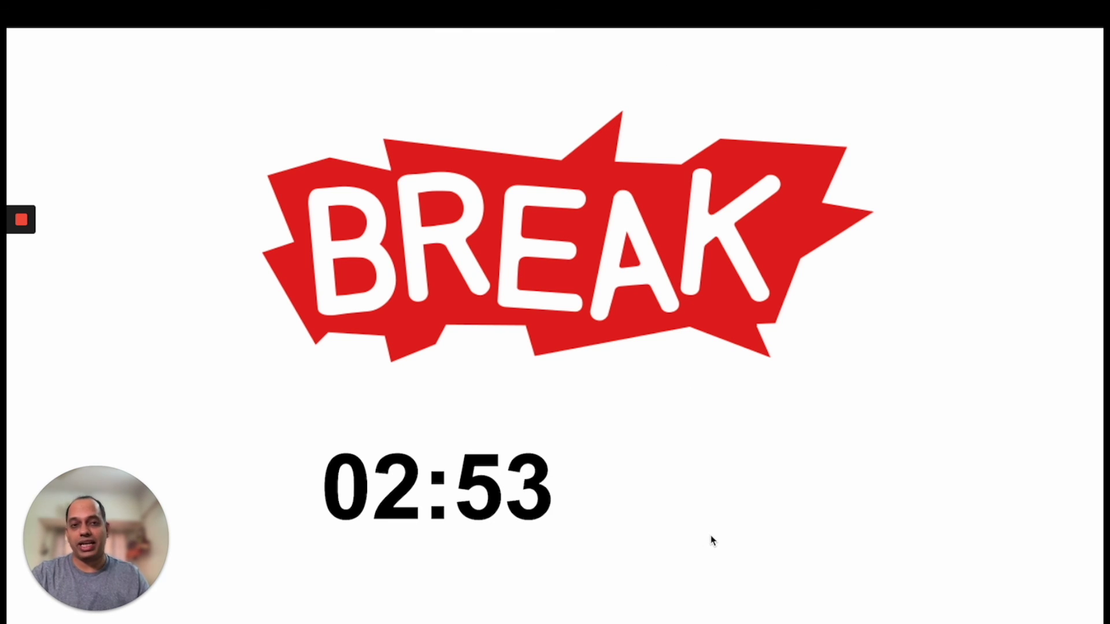
pyautogui.press('Escape')
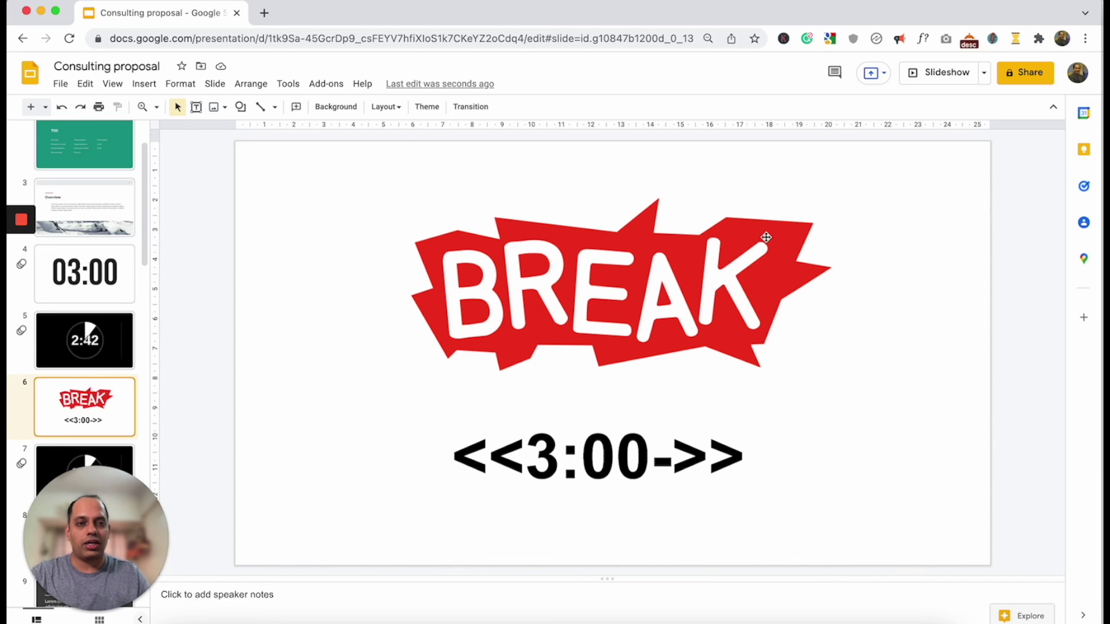
# Browse the Slides Timer help's countdown, count-up and date examples, then close it
pyautogui.click(1017, 40)
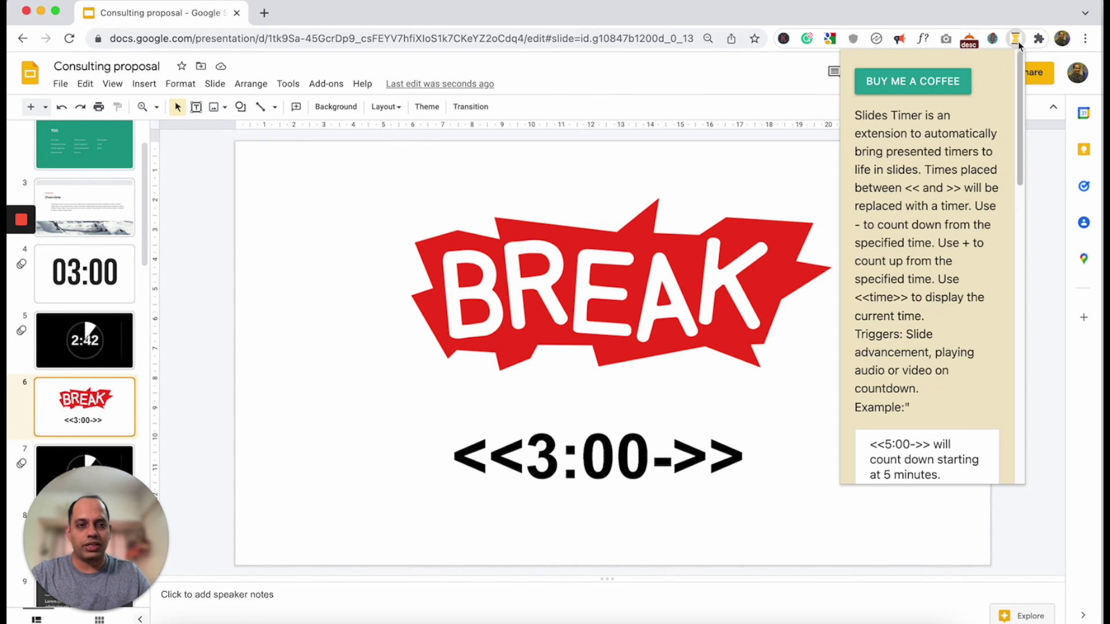
pyautogui.scroll(-6, 948, 391)
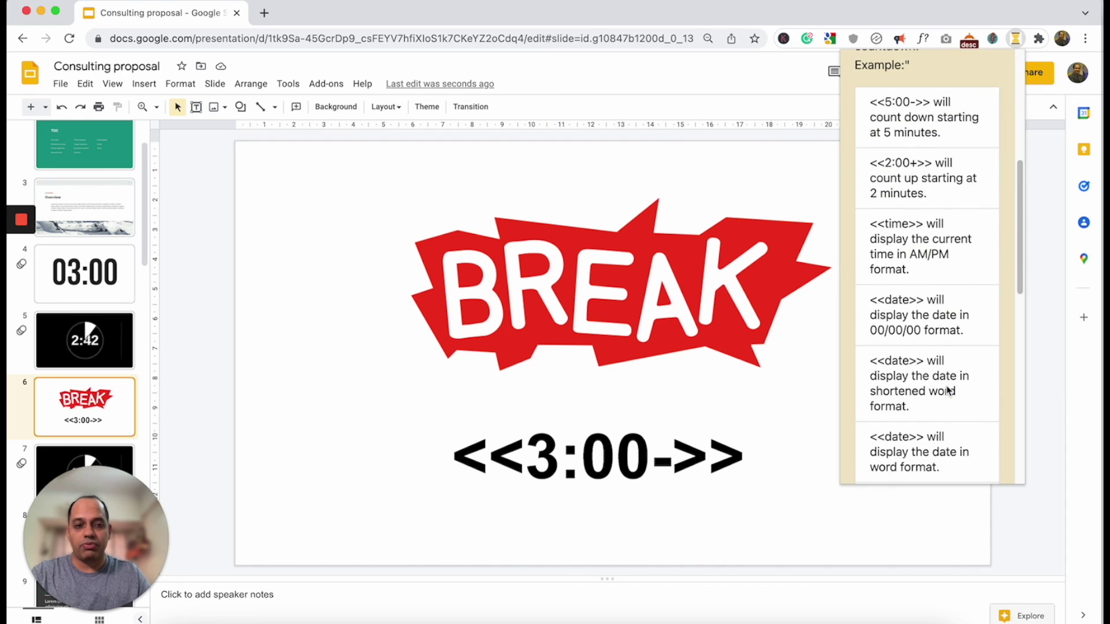
pyautogui.scroll(1, 948, 381)
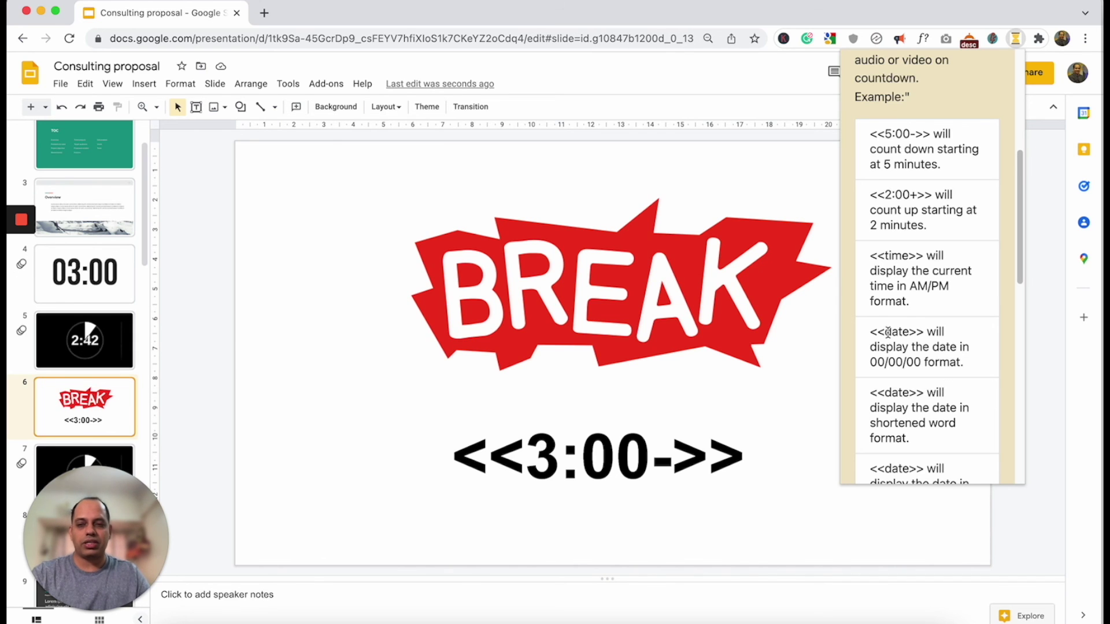
pyautogui.scroll(-4, 888, 332)
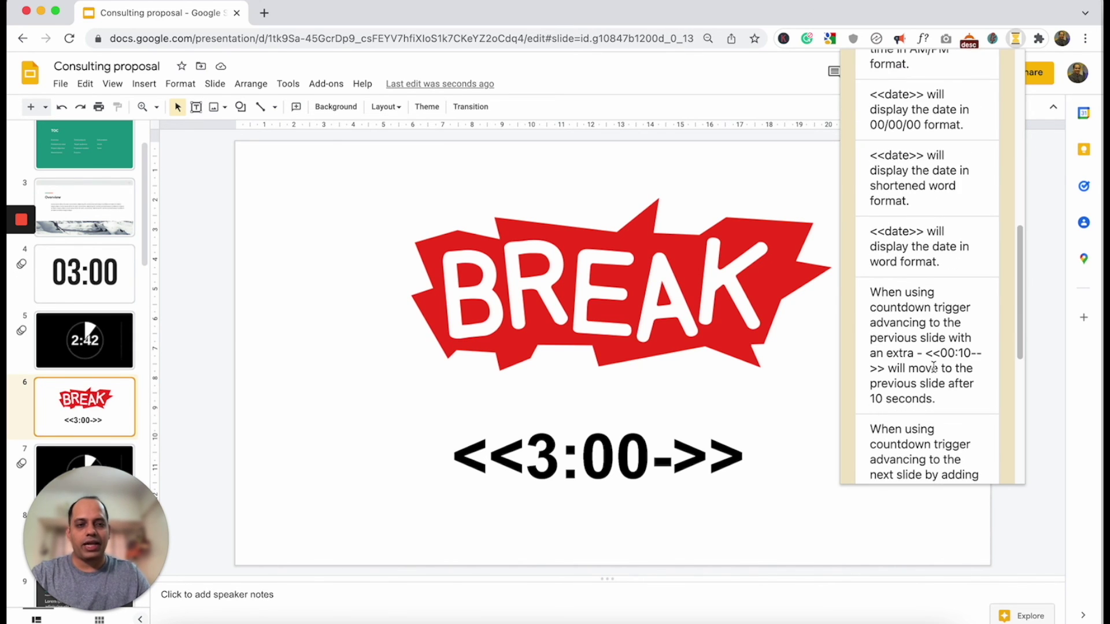
pyautogui.scroll(-7, 932, 367)
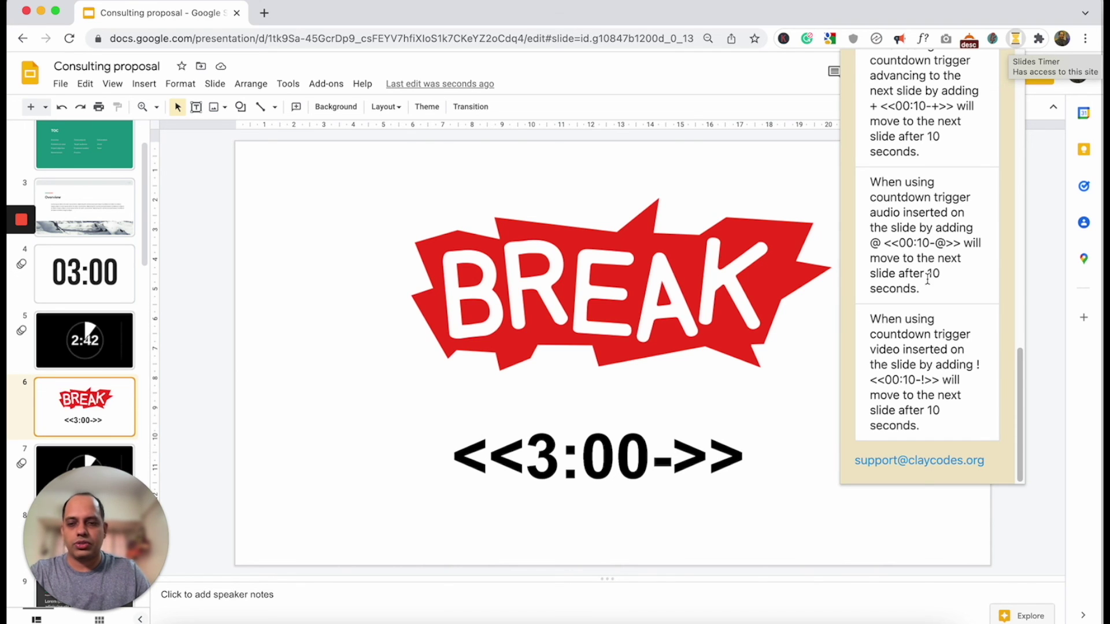
pyautogui.scroll(15, 953, 272)
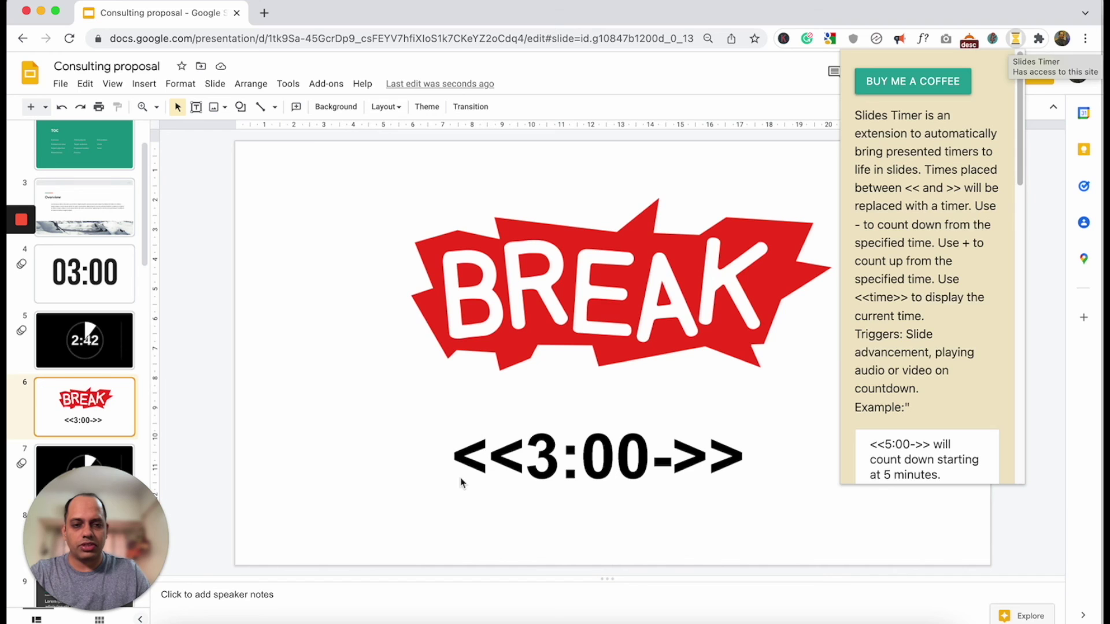
pyautogui.click(667, 463)
# Change the timer tag to <<0:00+>> and confirm it counts up from 00:01 when presented
pyautogui.click(670, 459)
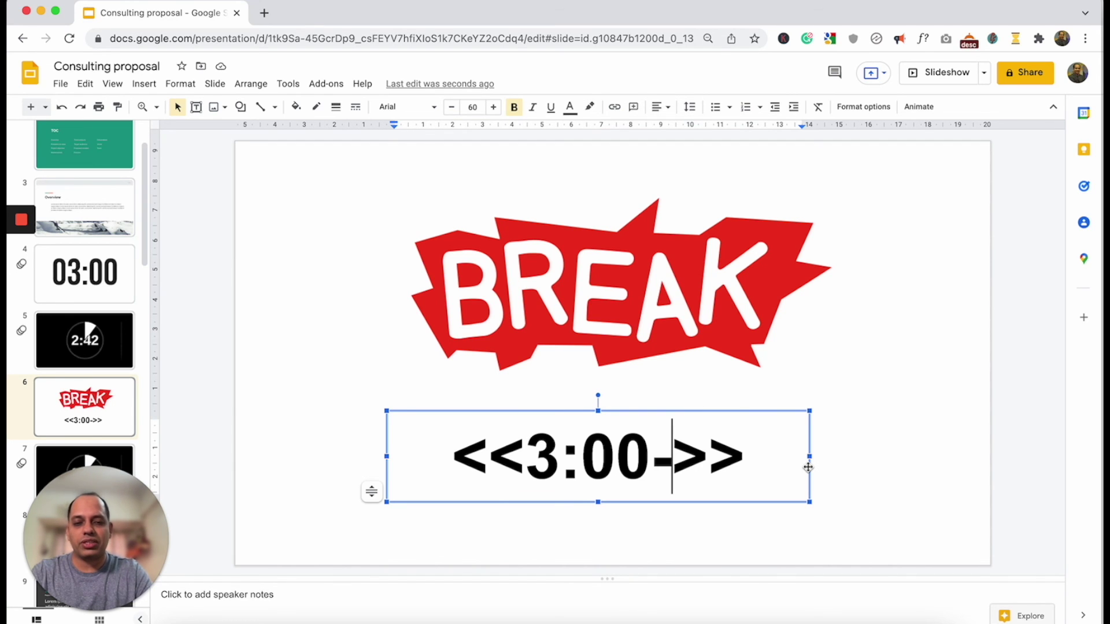
pyautogui.press('BackSpace')
pyautogui.write('+')
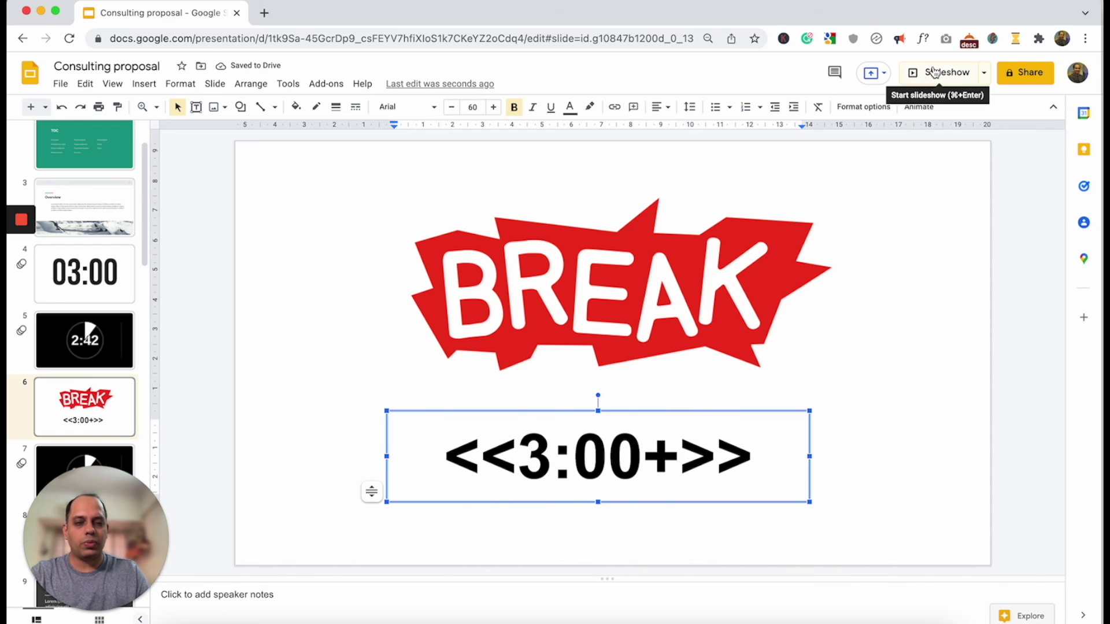
pyautogui.click(544, 461)
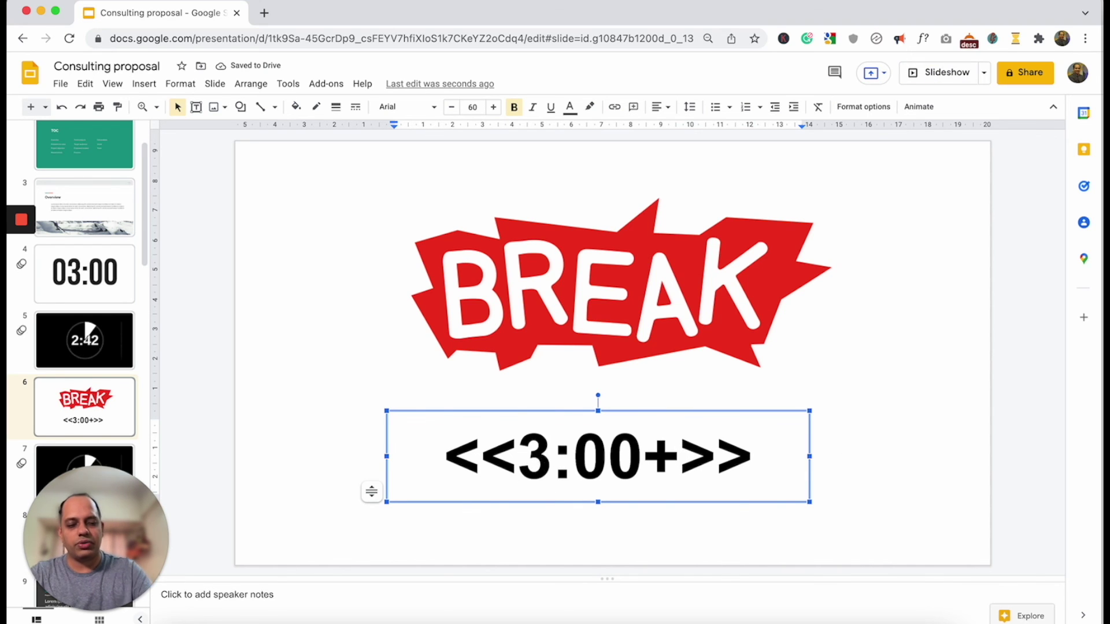
pyautogui.press('BackSpace')
pyautogui.write('0')
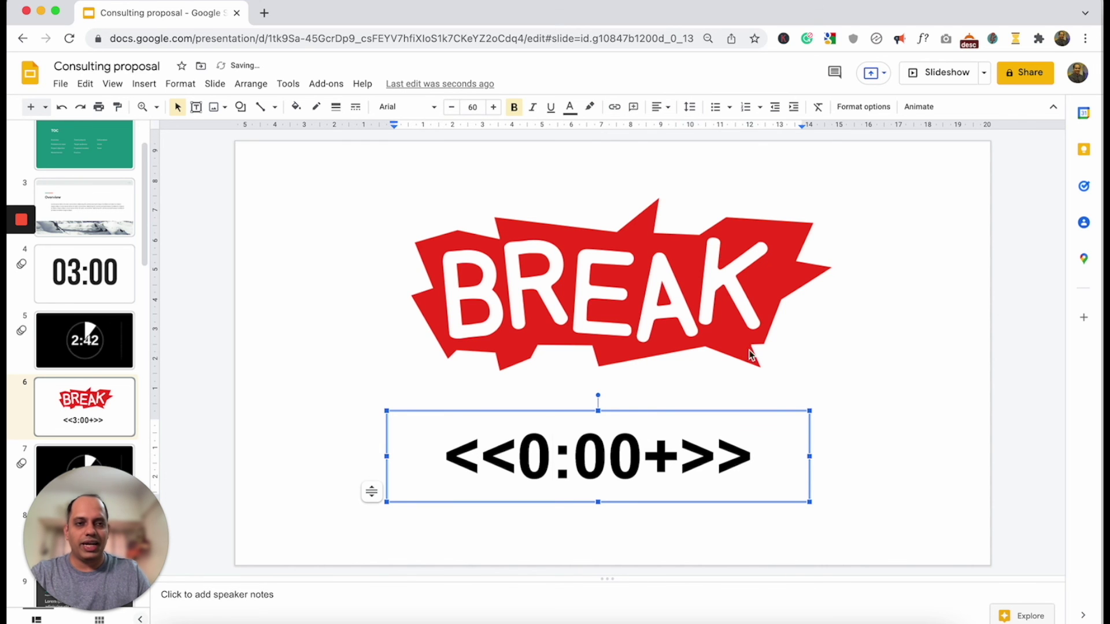
pyautogui.click(940, 75)
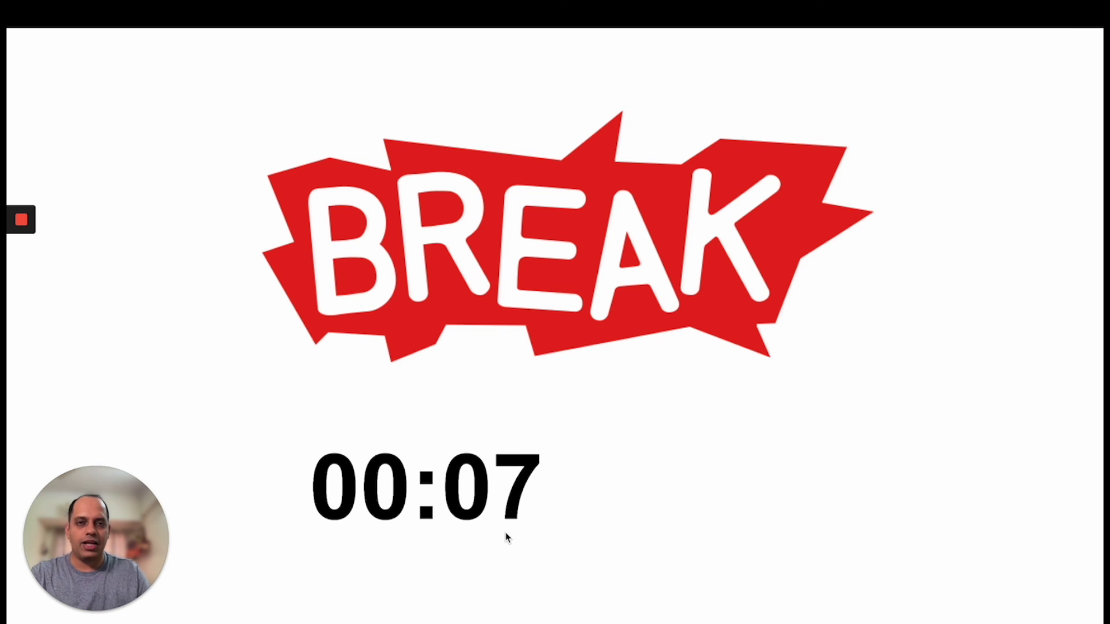
pyautogui.press('Escape')
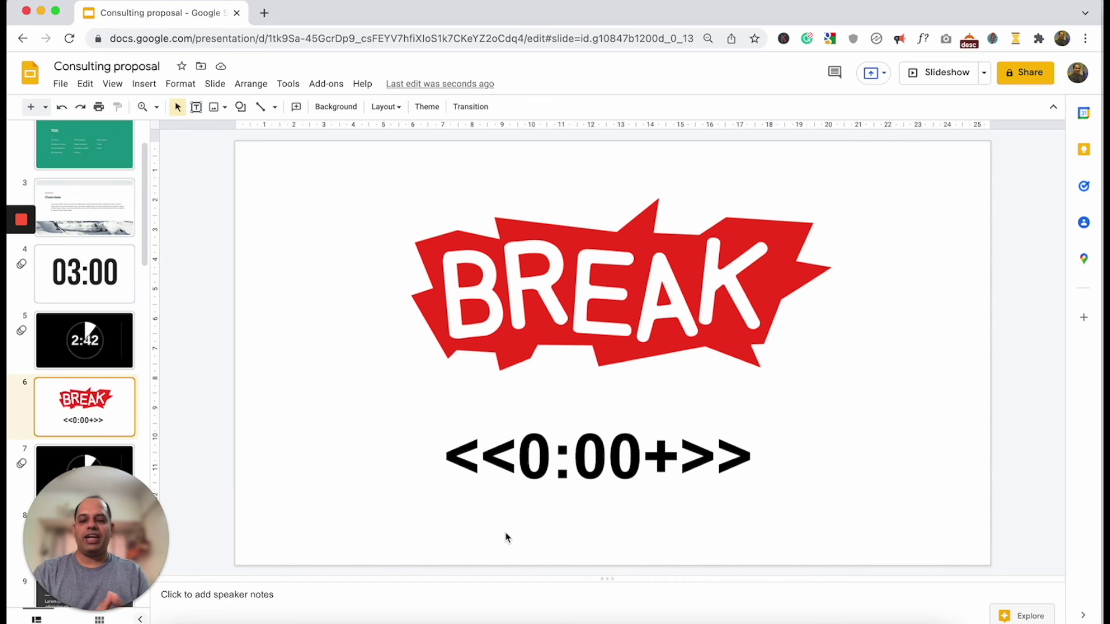